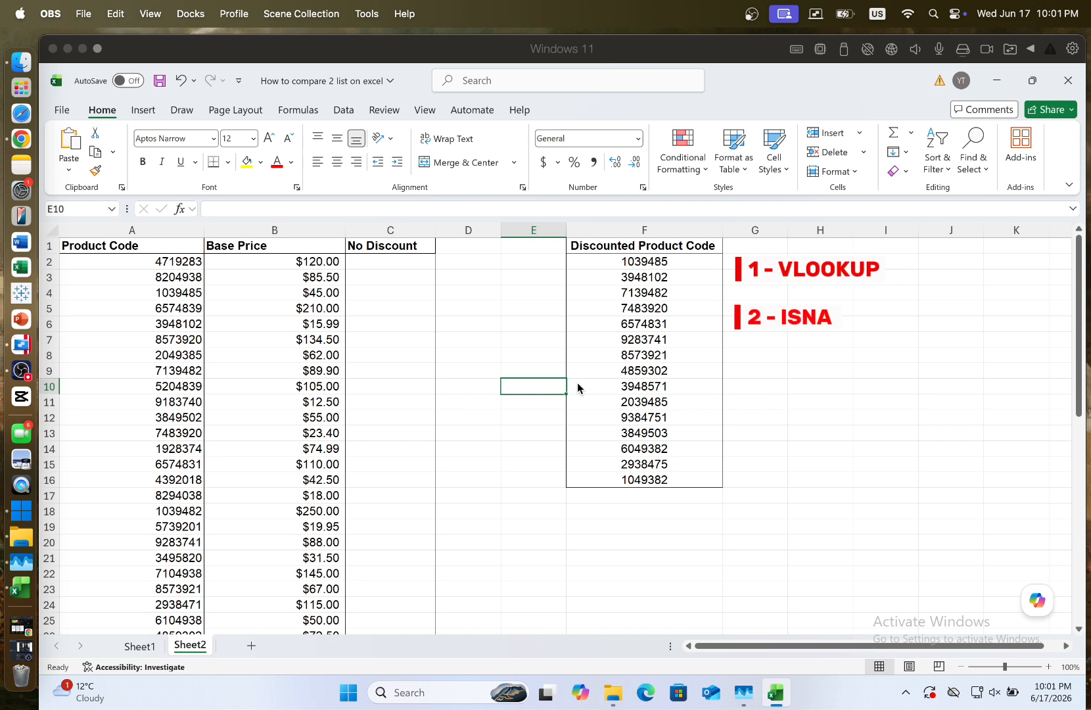
- Begin a VLOOKUP formula in C2 under No Discount, using the product codes A2:A51 as the lookup value
click(383, 263)
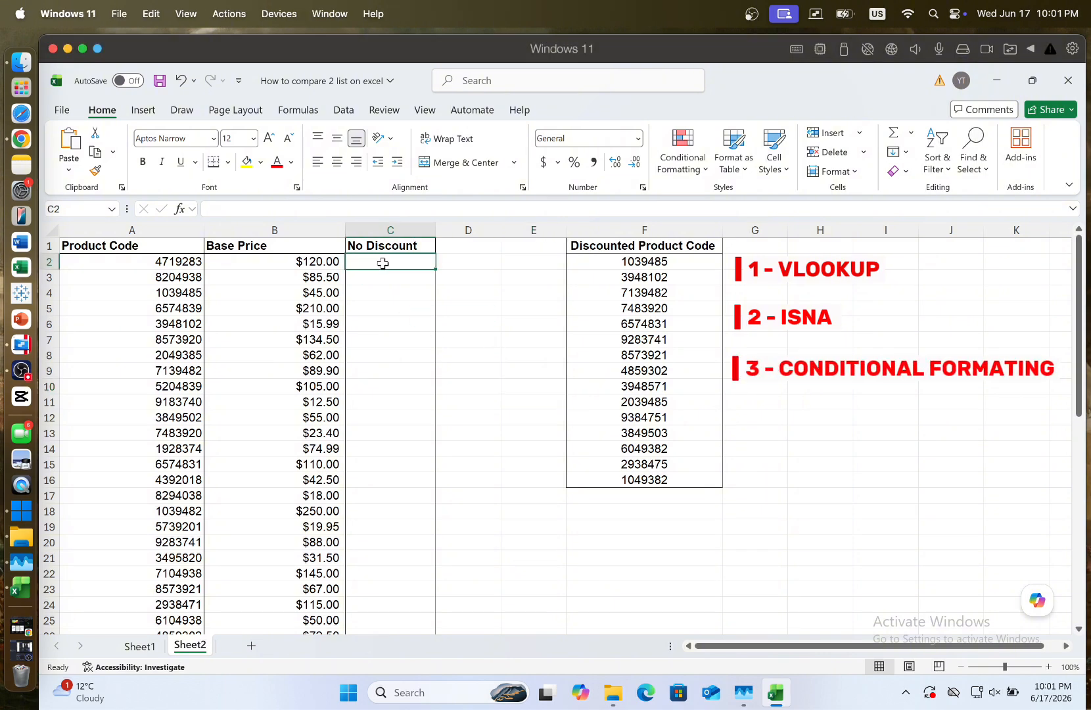
text(=)
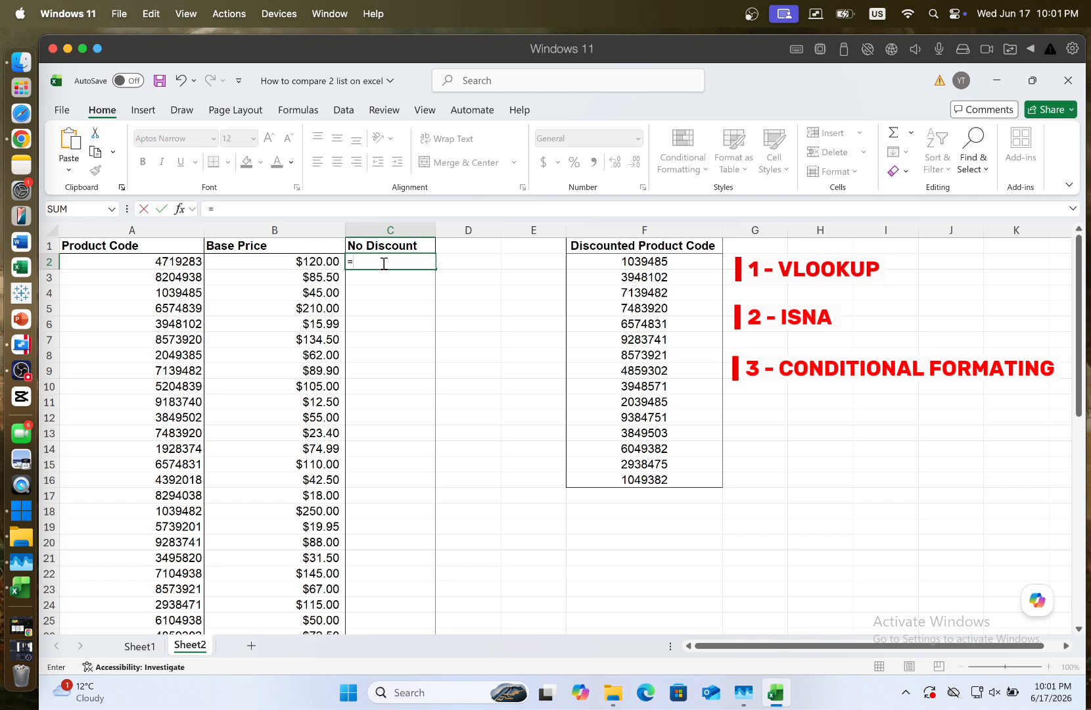
text(vloo)
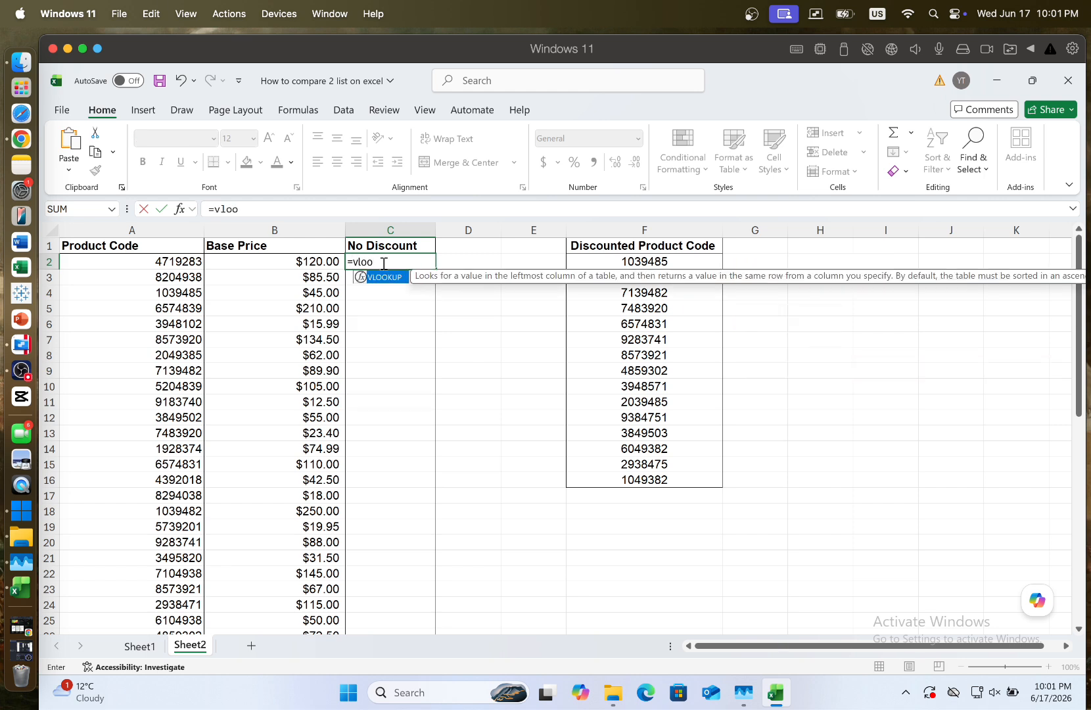
key(Tab)
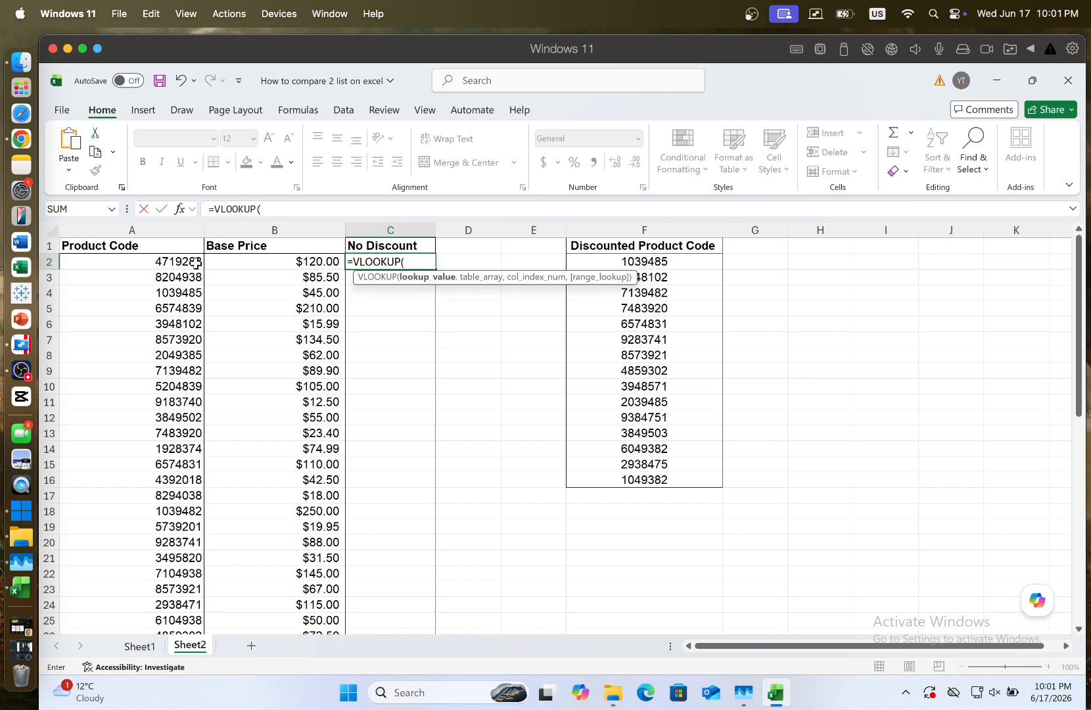
drag(181, 263, 132, 598)
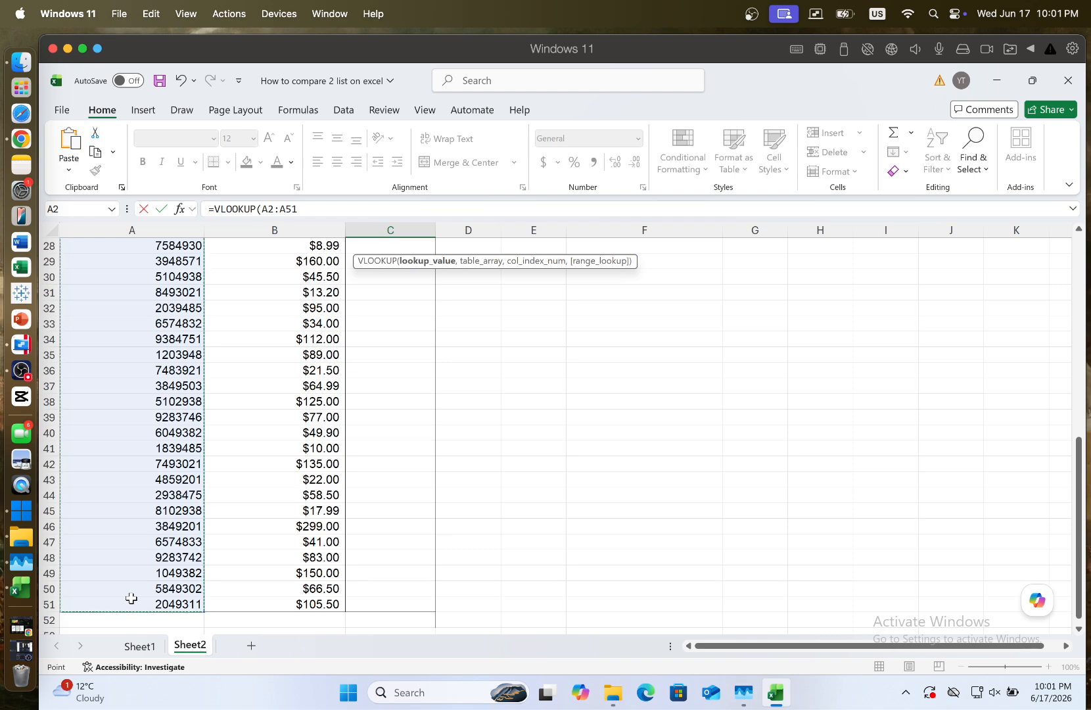
text(,)
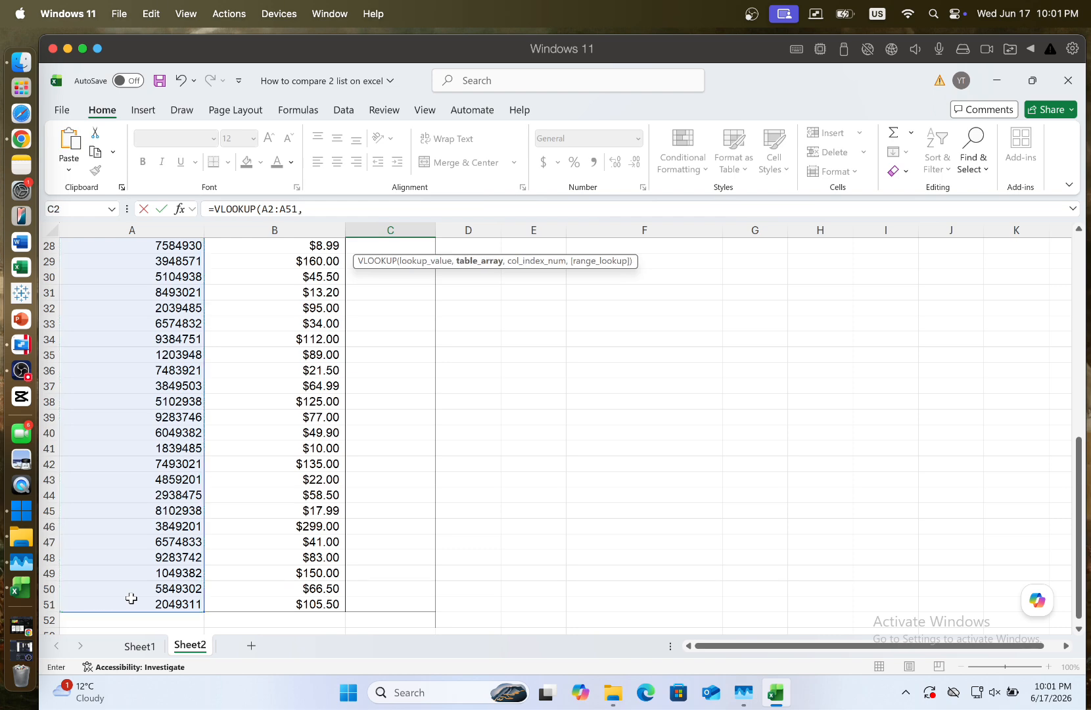
- Complete the VLOOKUP with the discounted codes $F$2:$F$16 as absolute table array, column index 1 and range lookup 0
scroll(294, 463, up, 9)
scroll(294, 463, up, 1)
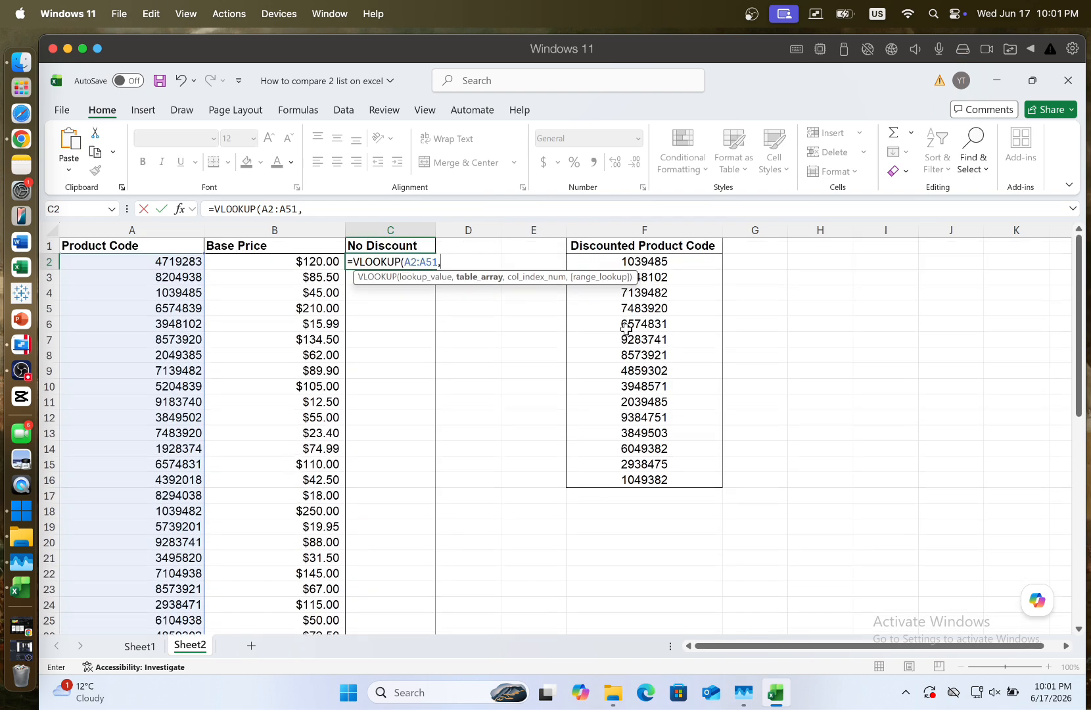
drag(674, 264, 655, 409)
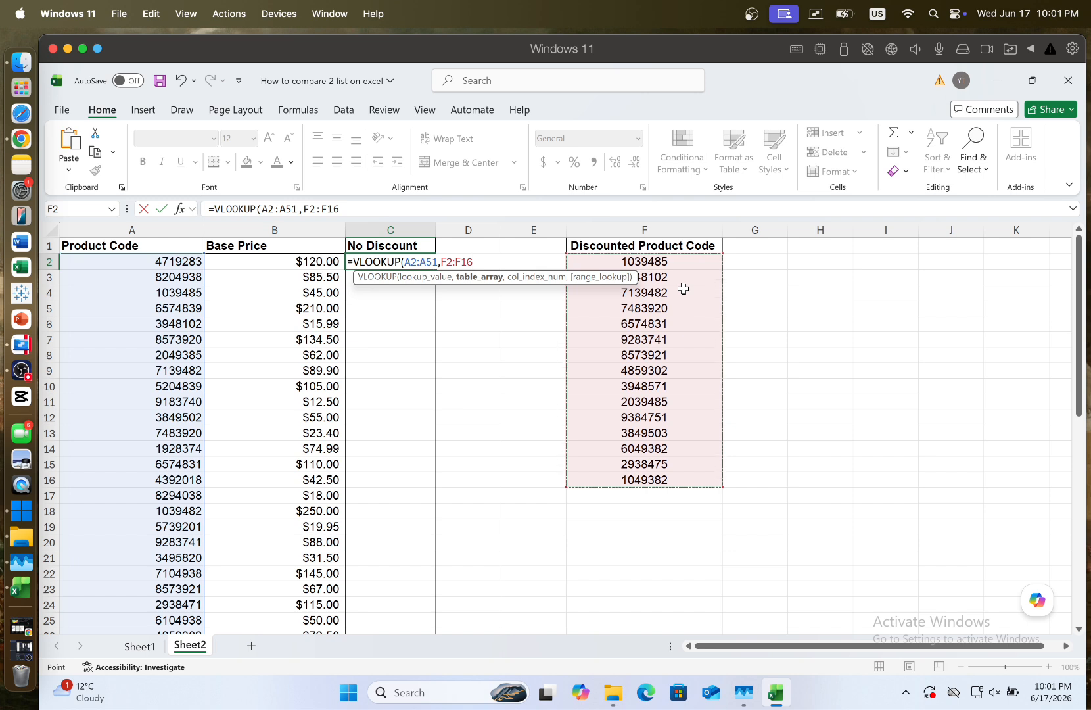
key(F4)
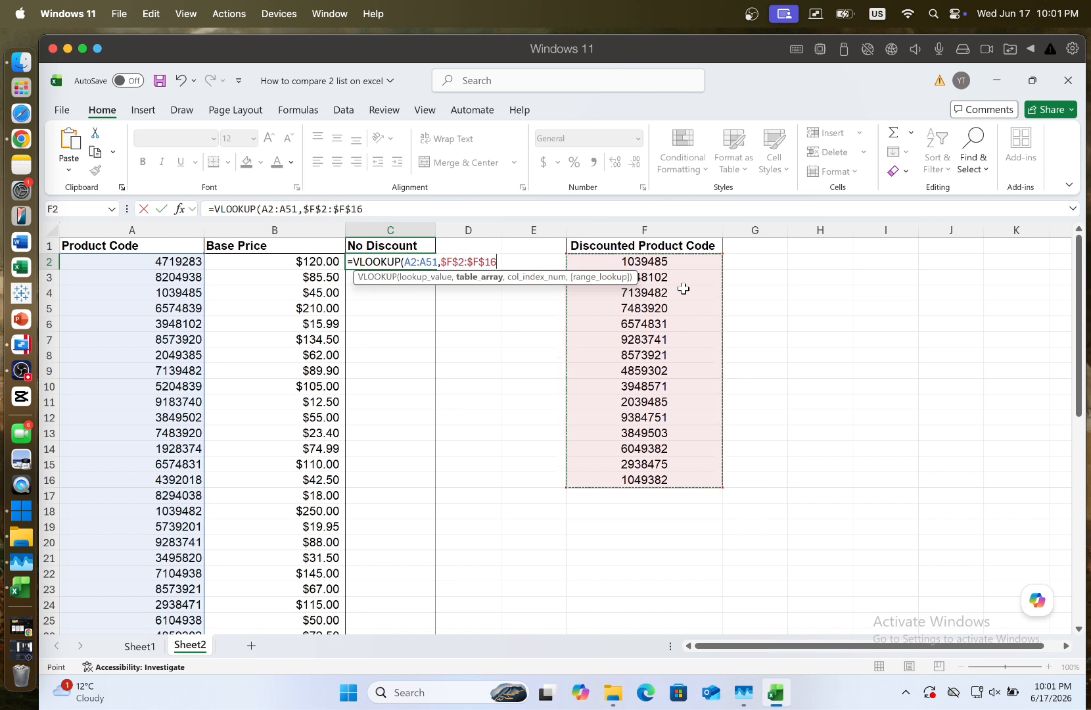
text(,)
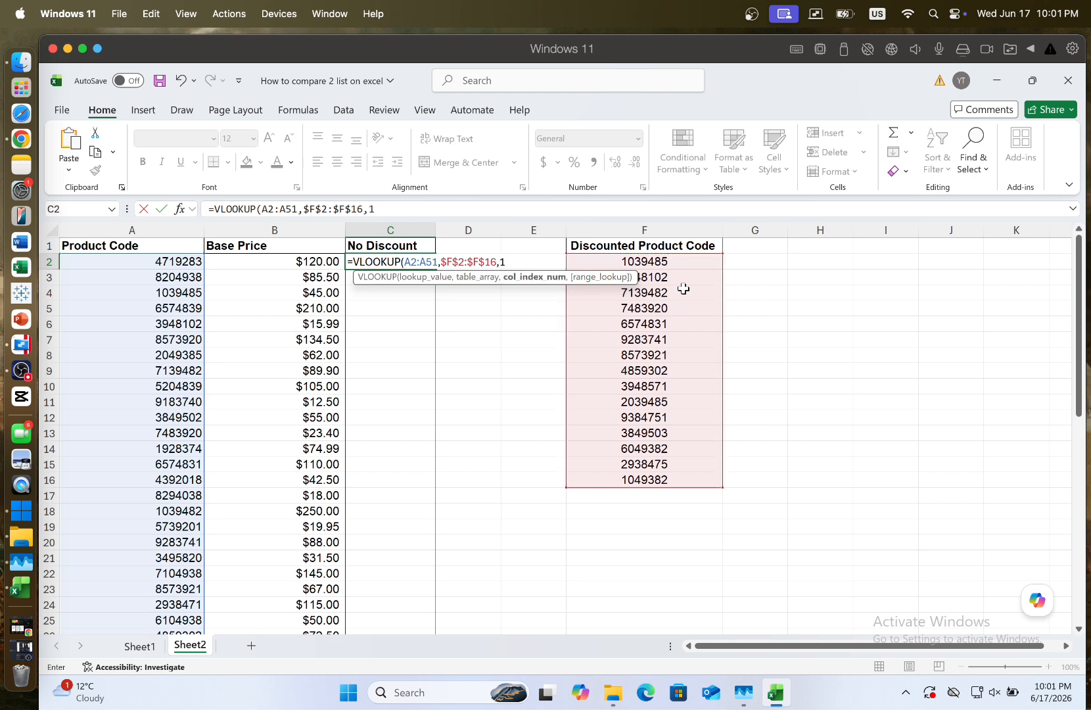
text(1,)
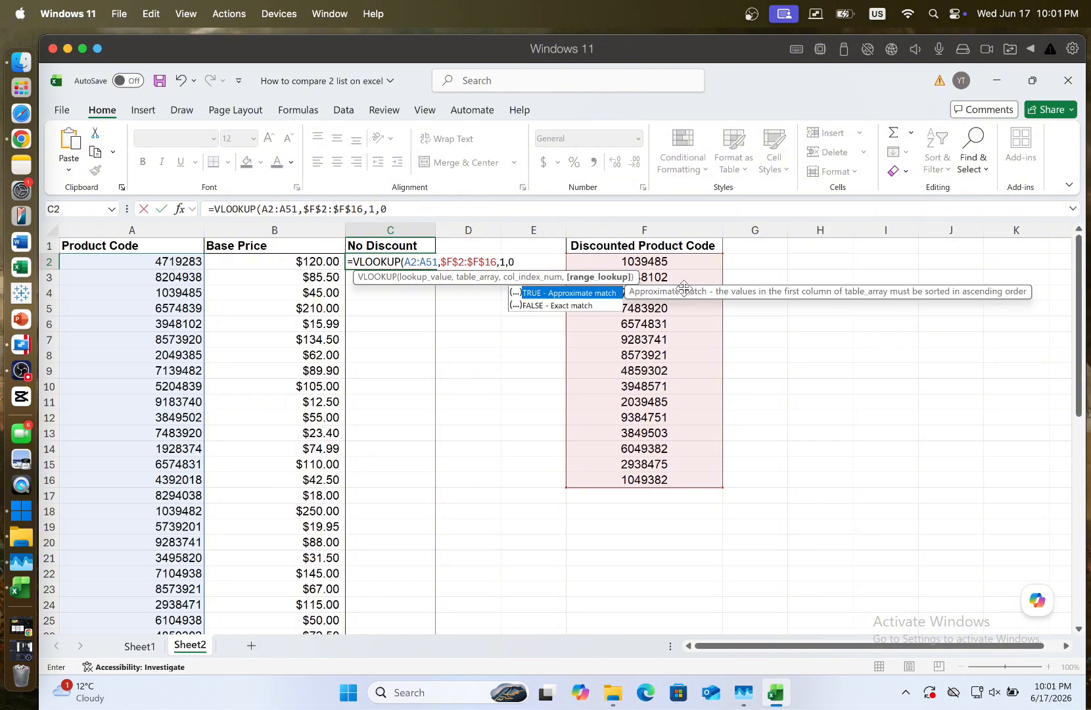
text(0))
key(Return)
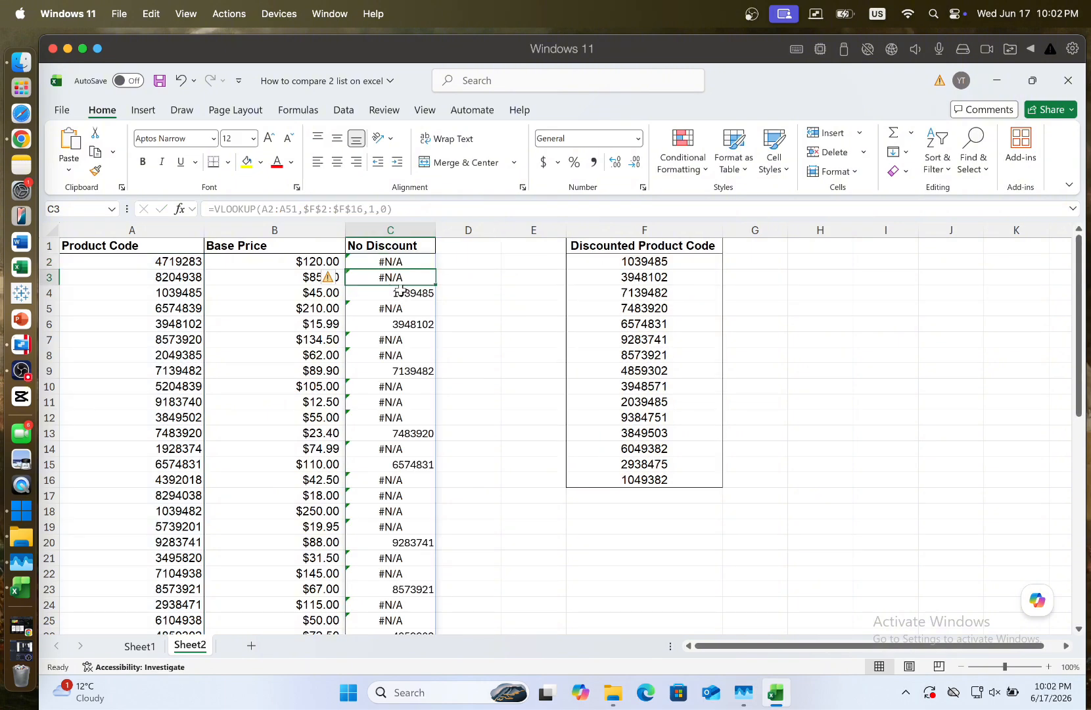
- Review the VLOOKUP results in the No Discount column against the discounted product codes
scroll(413, 278, down, 1)
scroll(411, 278, right, 1)
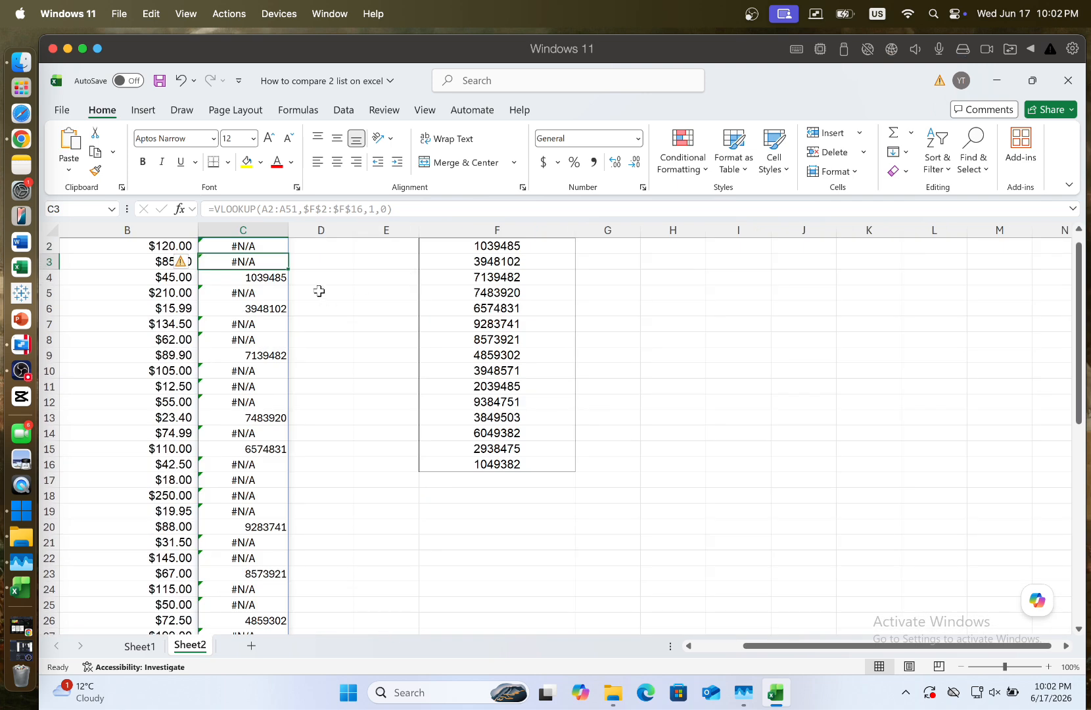
scroll(325, 270, left, 1)
scroll(372, 283, up, 1)
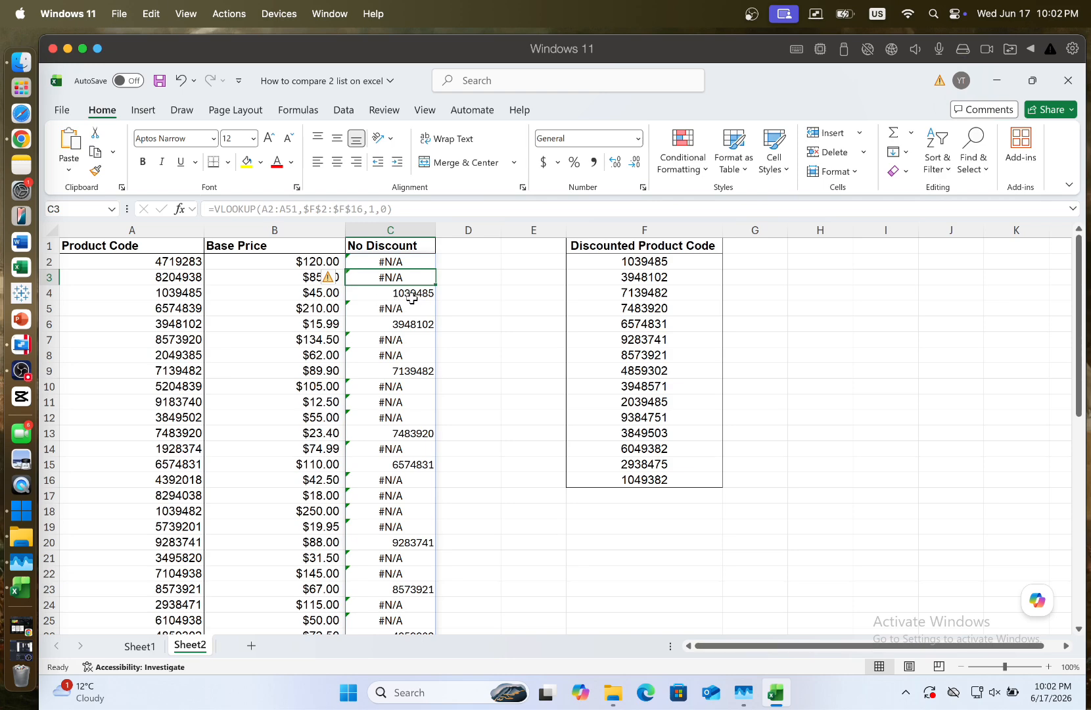
scroll(411, 297, down, 1)
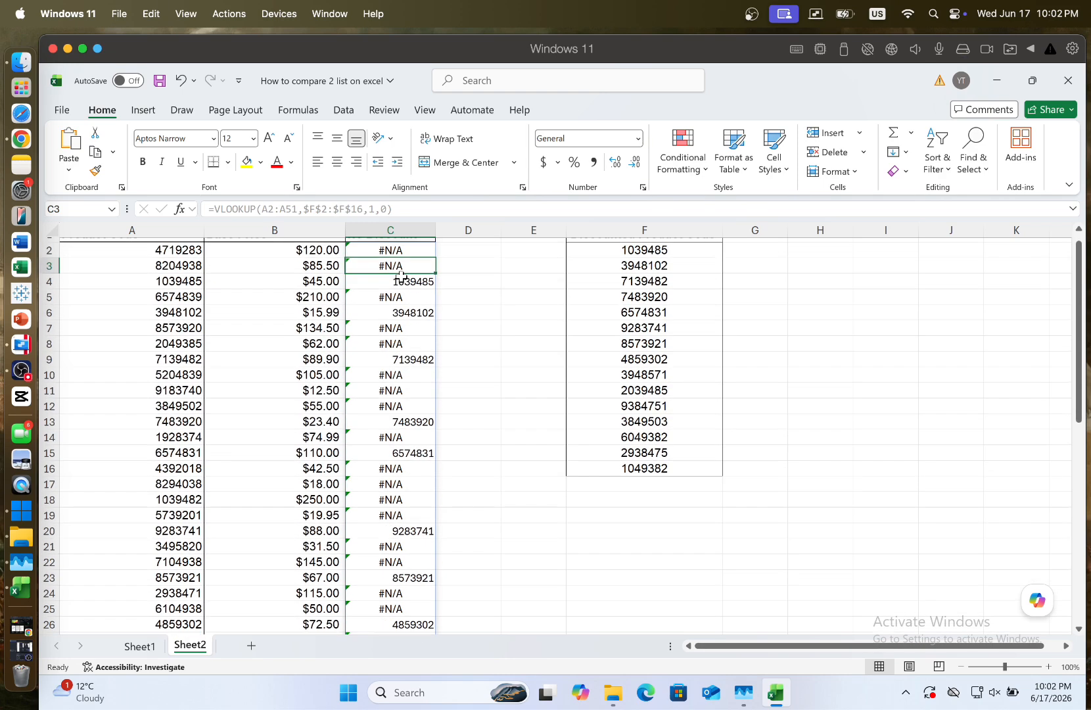
scroll(394, 276, up, 1)
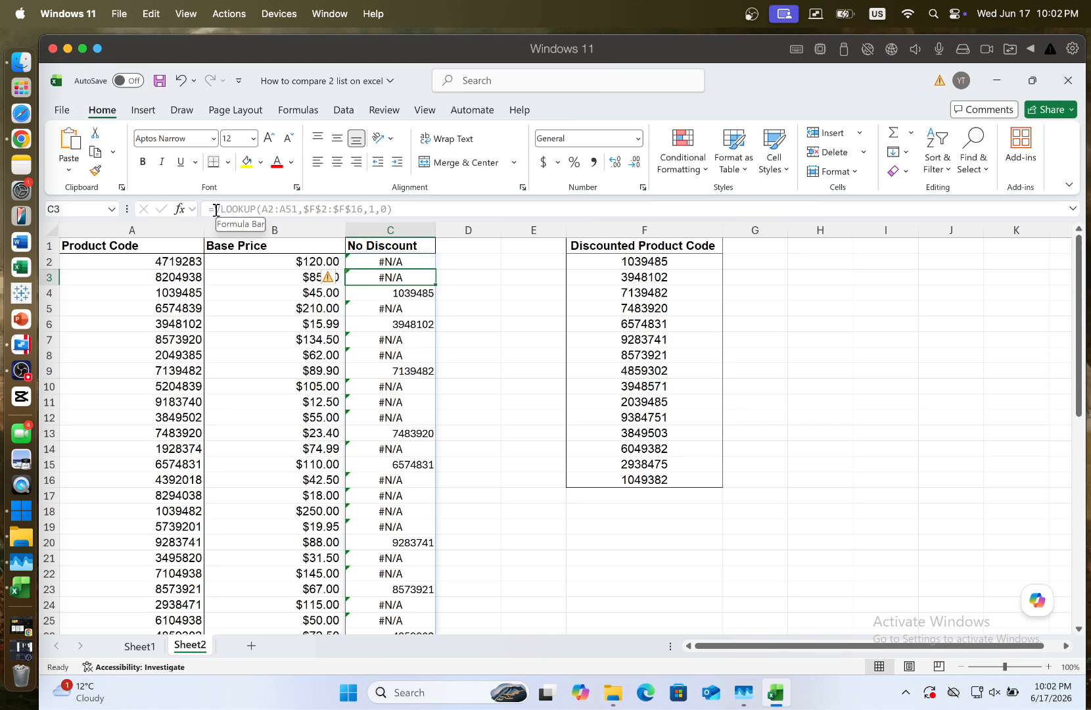
key(BackSpace)
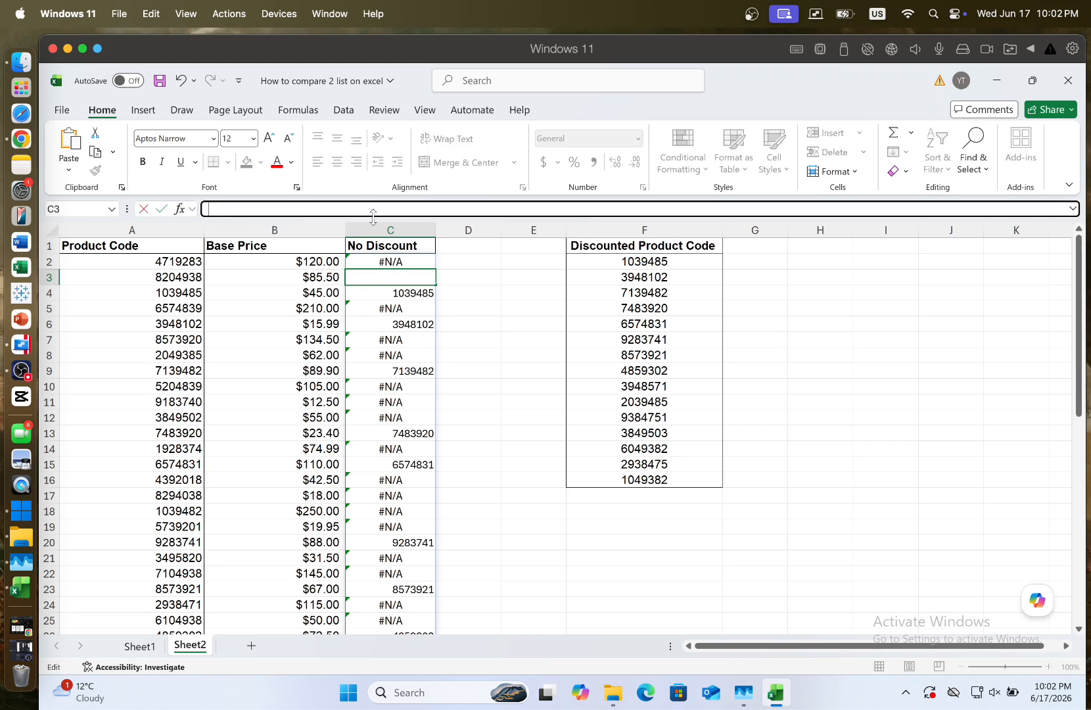
key(Escape)
- Wrap the C2 formula in ISNA so it reads =ISNA(VLOOKUP(A2:A51,$F$2:$F$16,1,0))
click(413, 263)
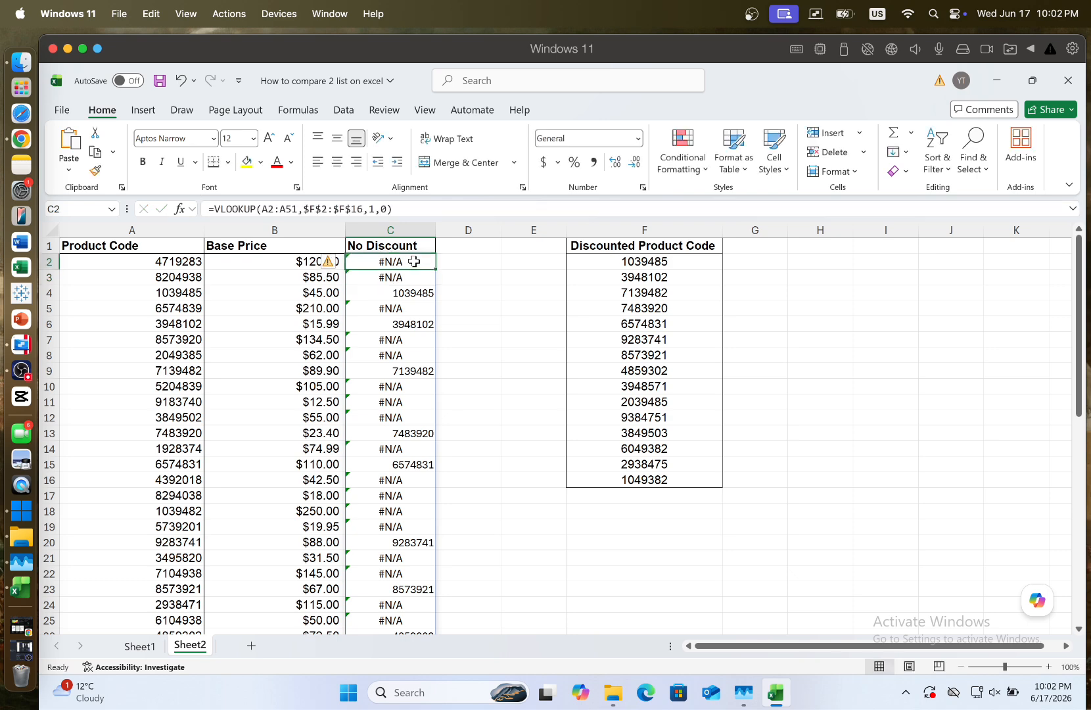
click(215, 209)
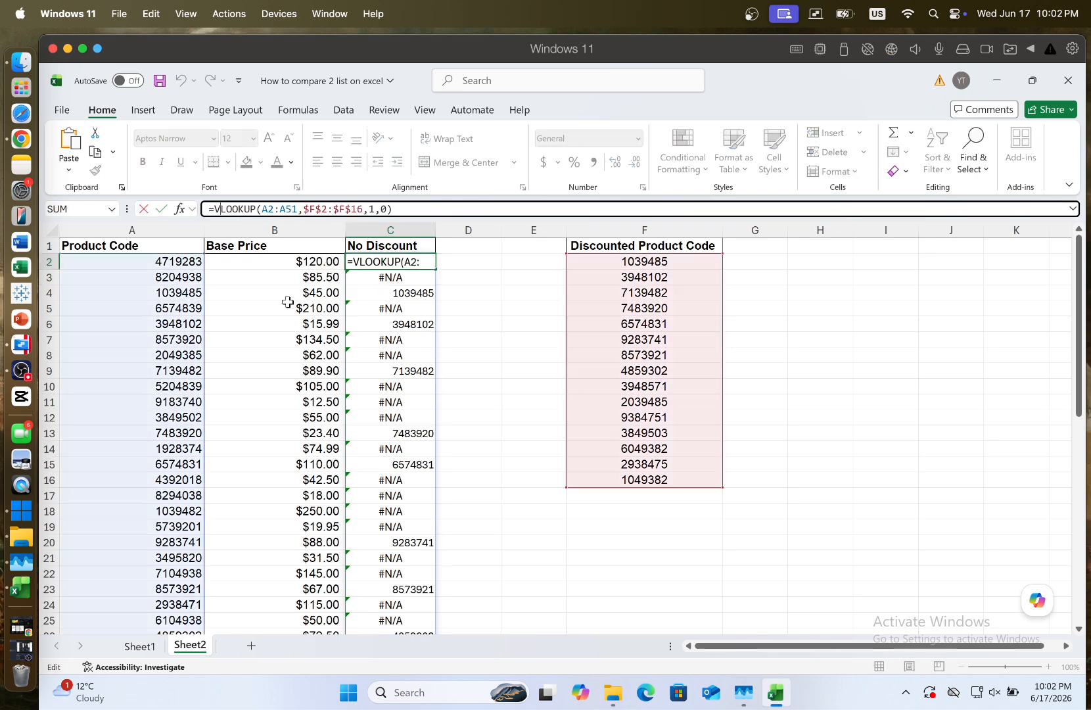
text(Isna)
key(Tab)
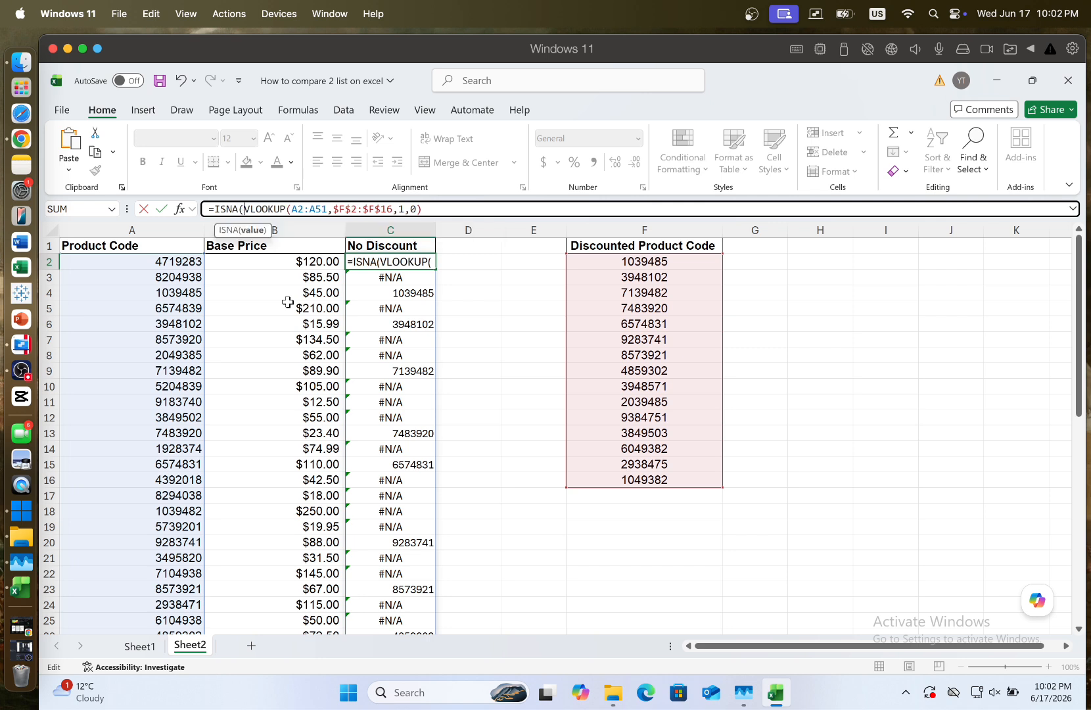
click(449, 207)
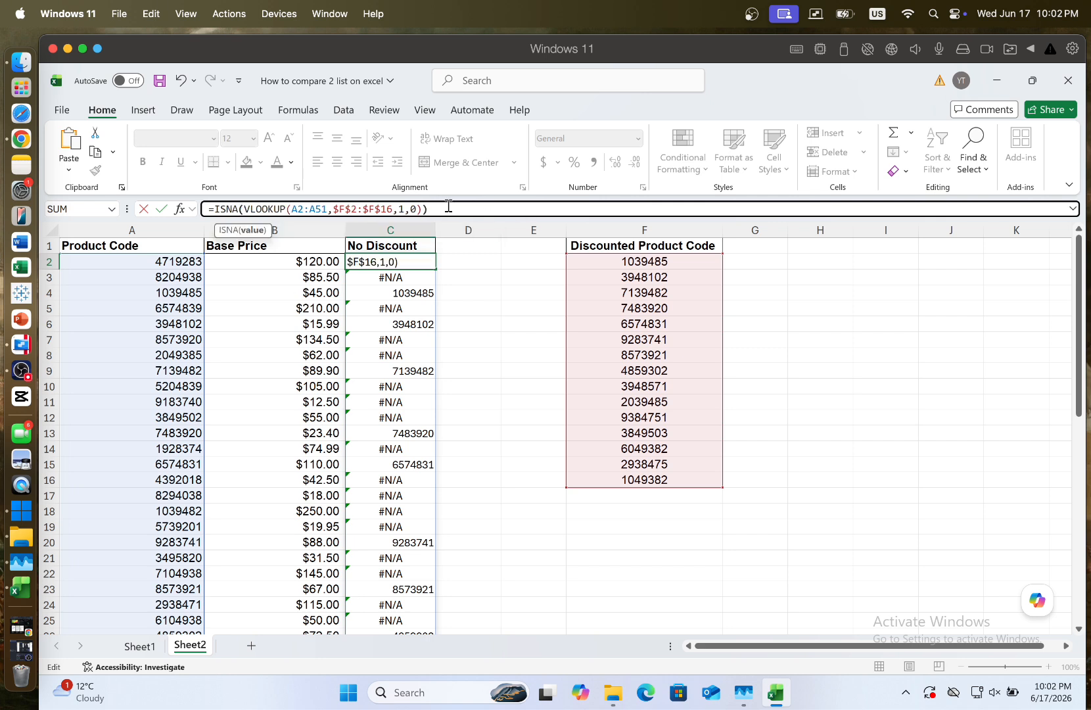
key(Return)
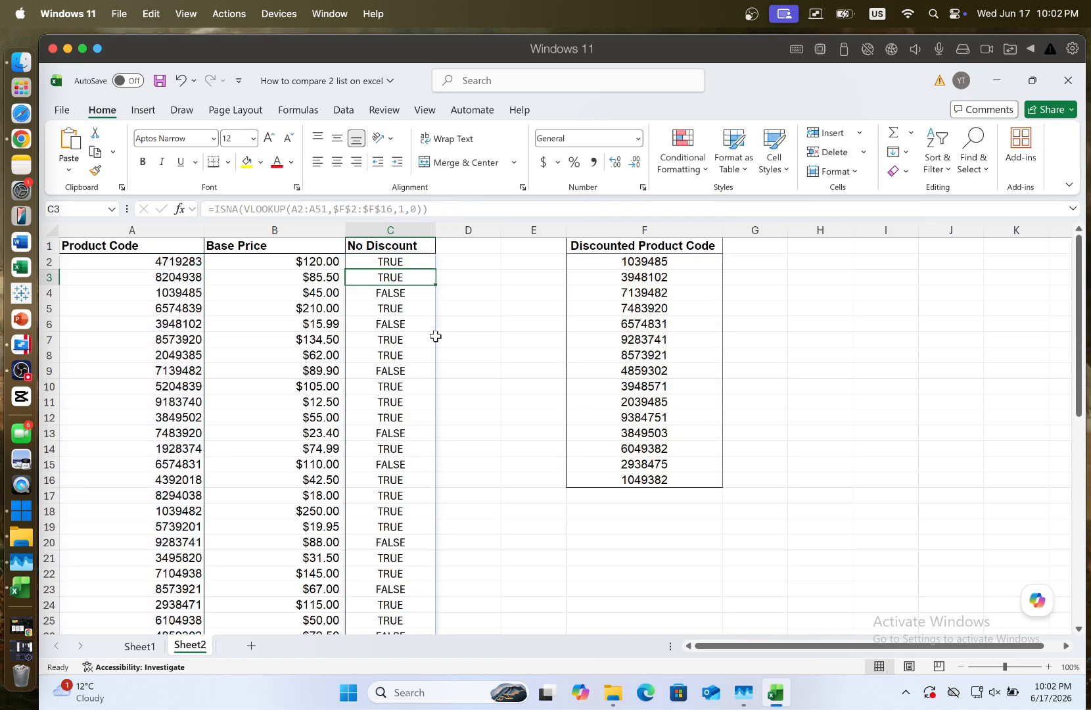
- Review the ISNA results down the whole No Discount column to row 51
scroll(435, 337, down, 1)
scroll(436, 337, up, 1)
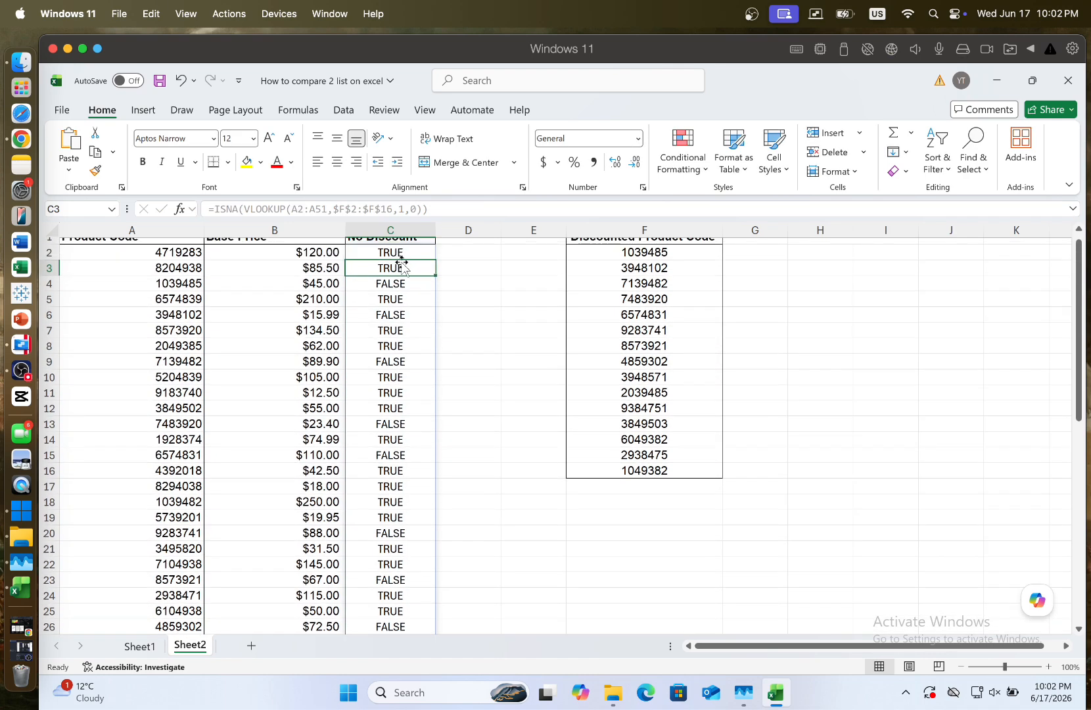
scroll(404, 306, down, 1)
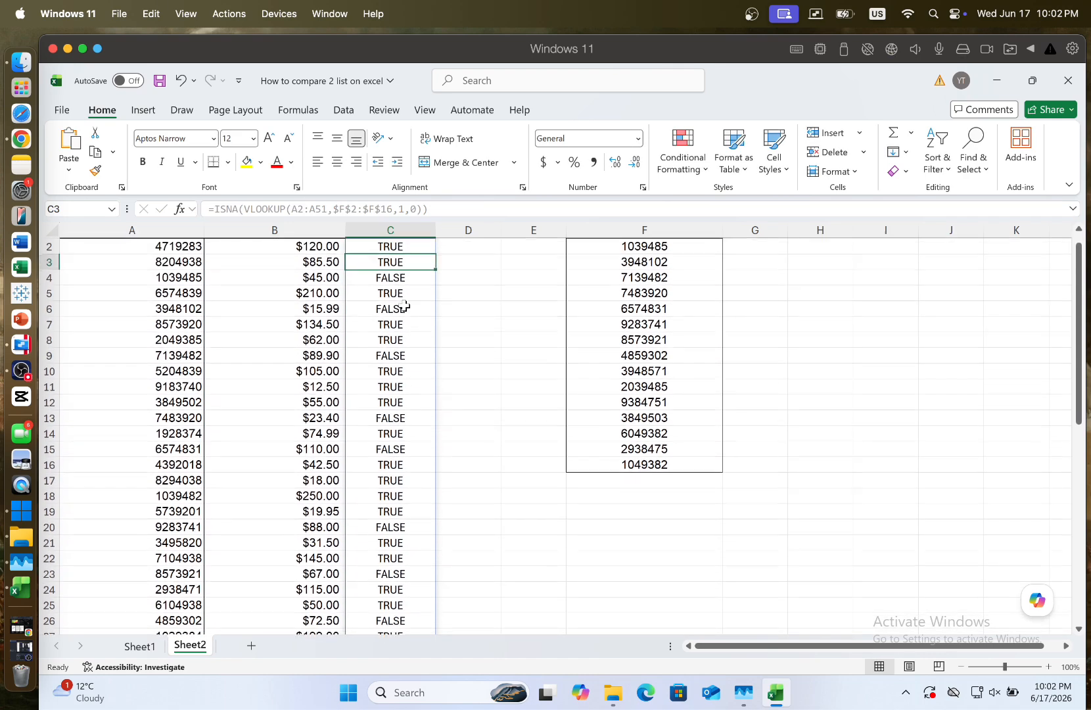
scroll(405, 306, up, 1)
scroll(404, 305, down, 4)
scroll(405, 306, down, 4)
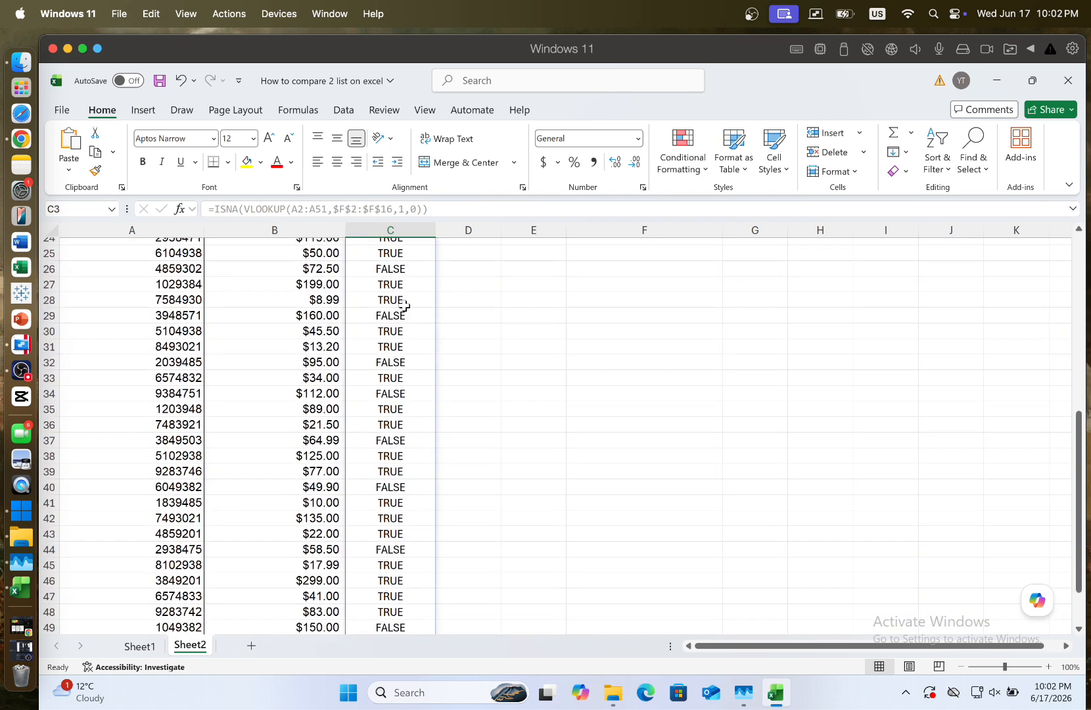
scroll(404, 305, up, 8)
- Copy the full text of the ISNA(VLOOKUP) formula from cell C2, leaving the cell's formula as it is
click(442, 211)
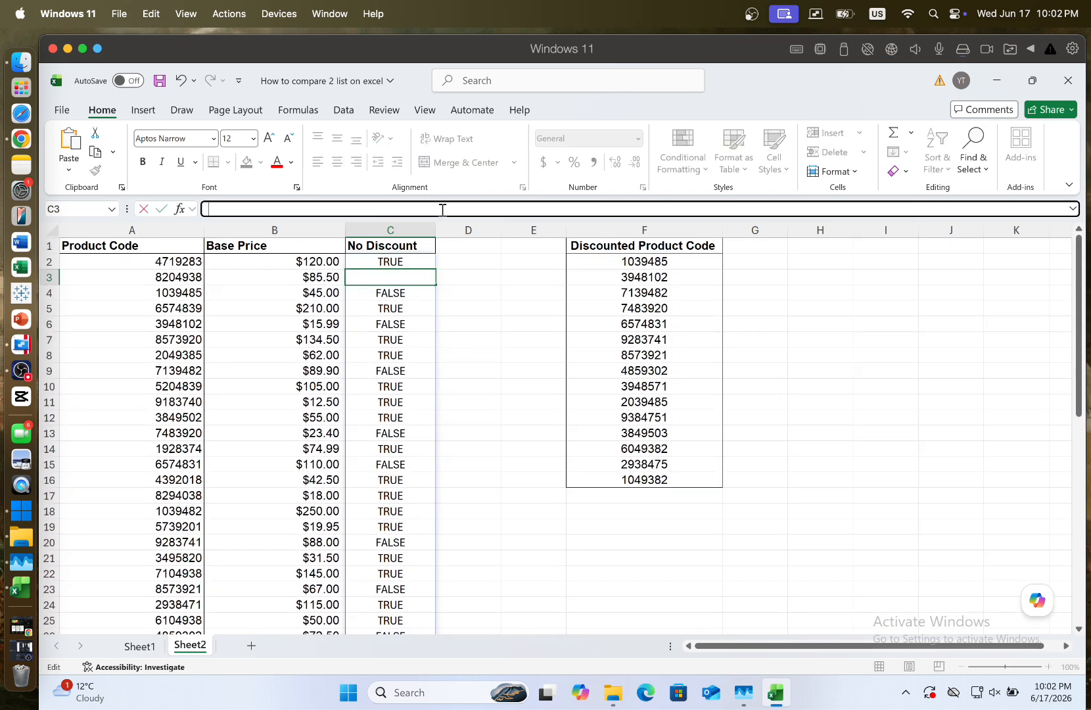
click(397, 261)
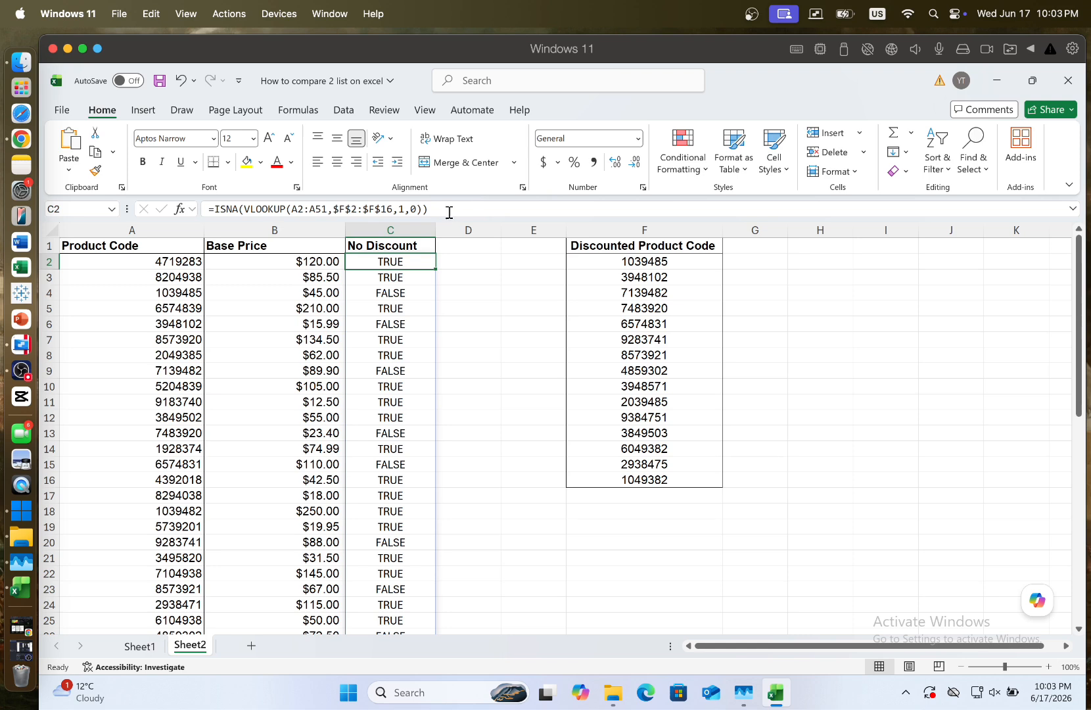
drag(449, 212, 209, 225)
key(ctrl+c)
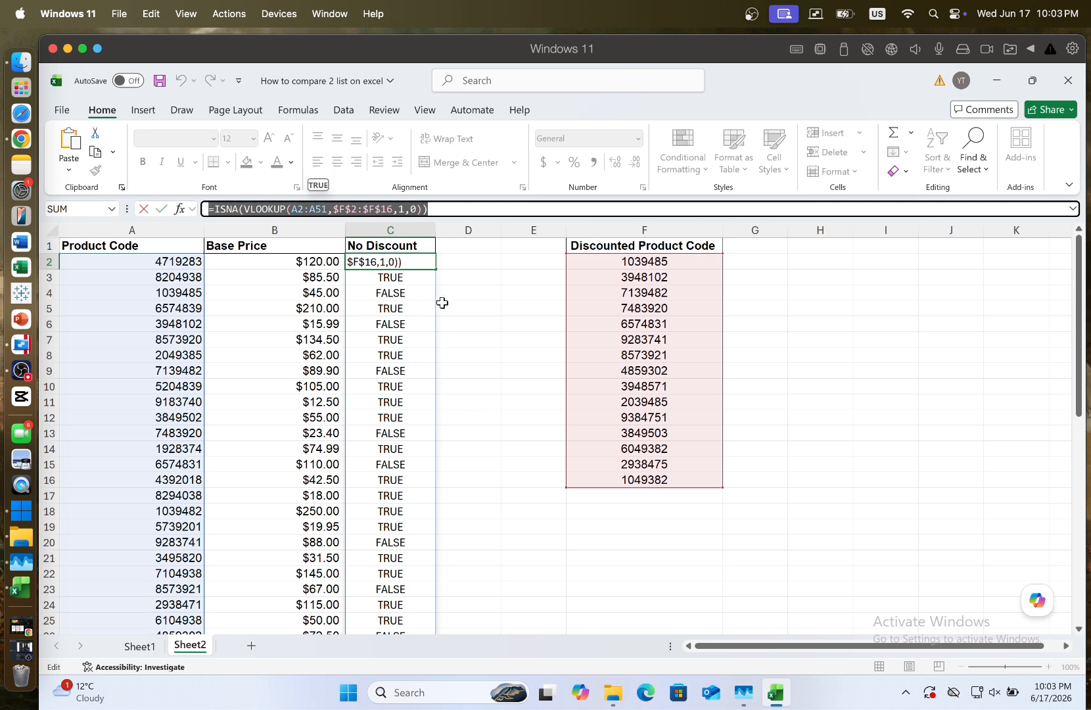
key(ctrl+Return)
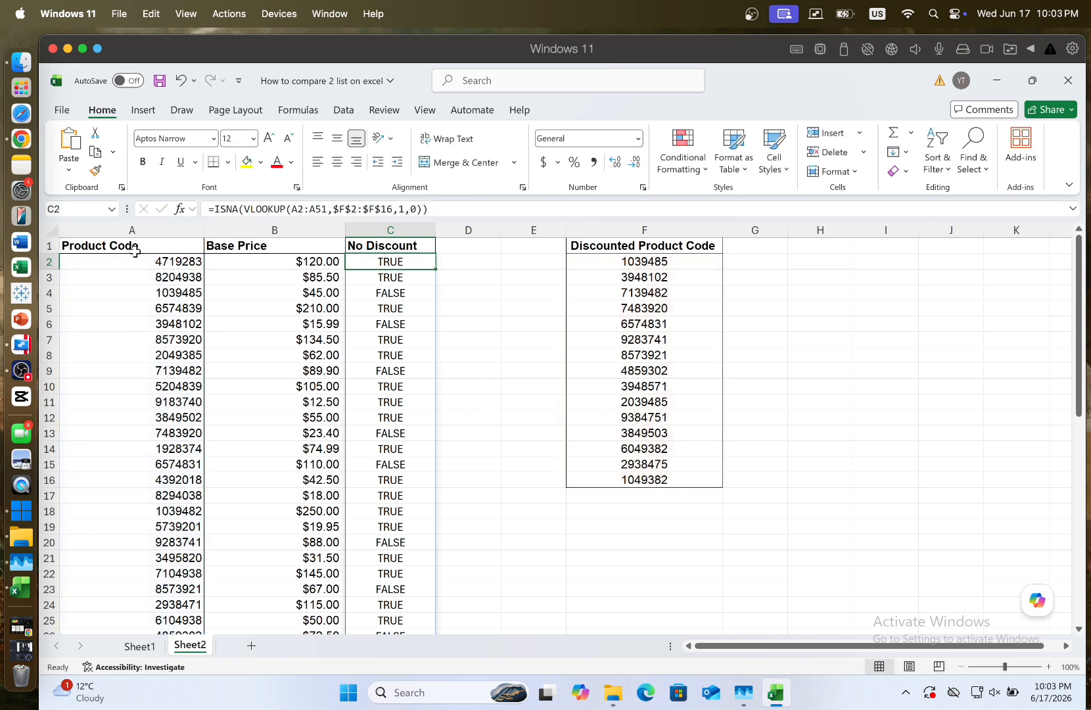
- Create a formula-based conditional formatting rule for product codes A2:A51, using the copied formula =ISNA(VLOOKUP(A2:A51,$F$2:$F$16,1,0))
click(118, 261)
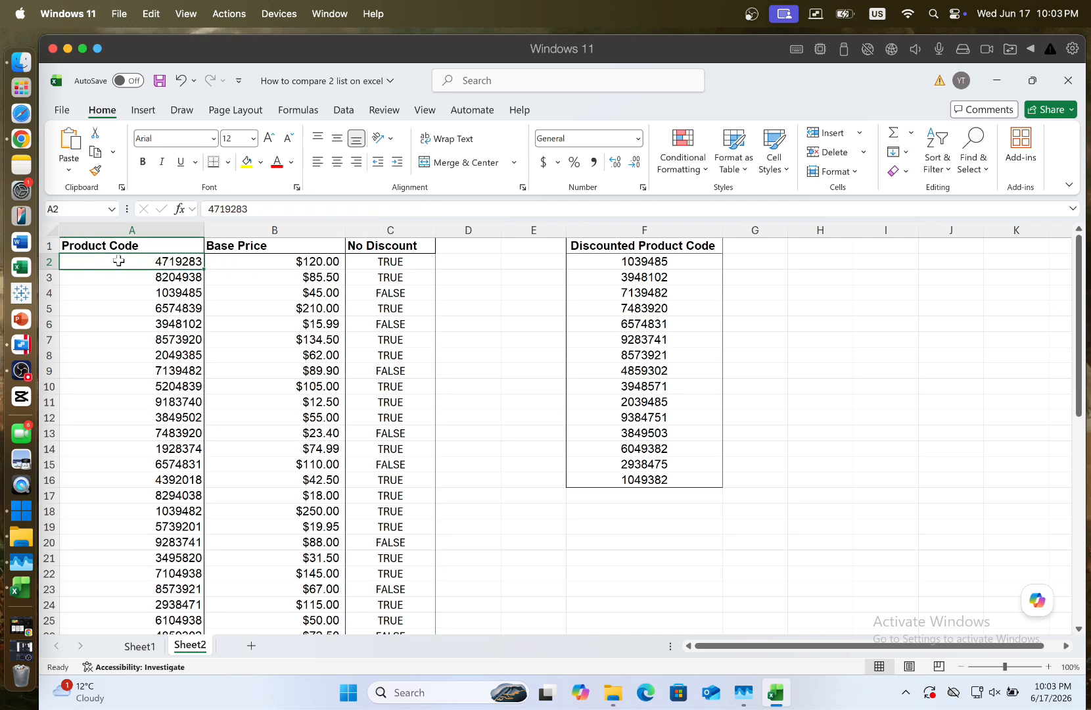
drag(131, 261, 125, 599)
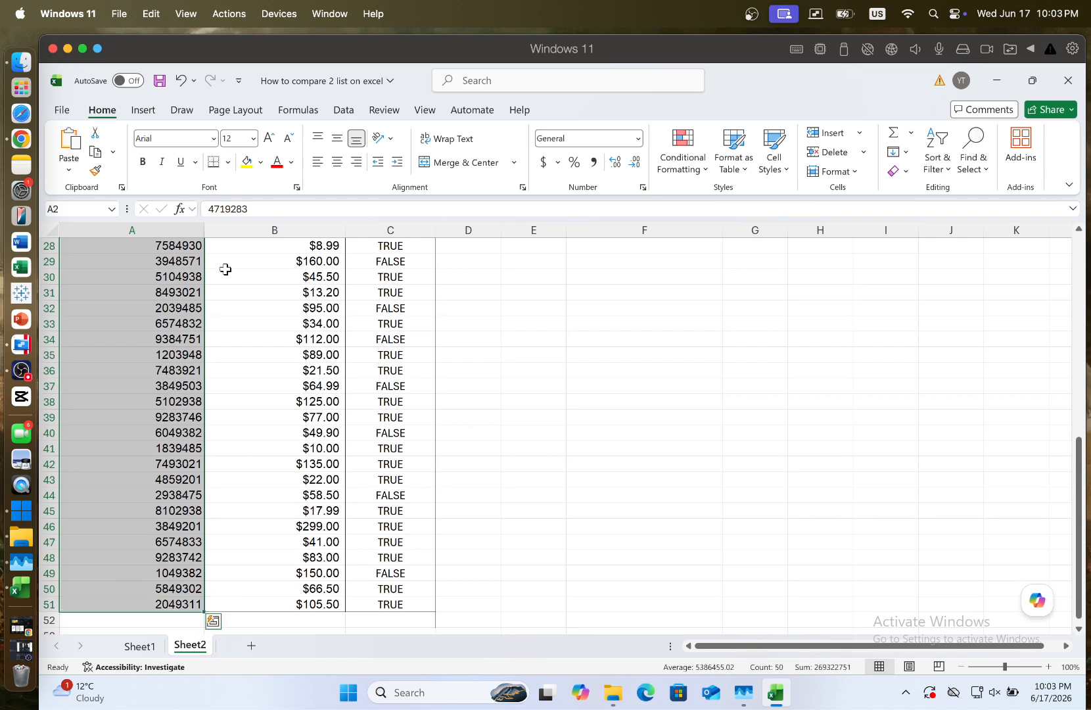
click(688, 169)
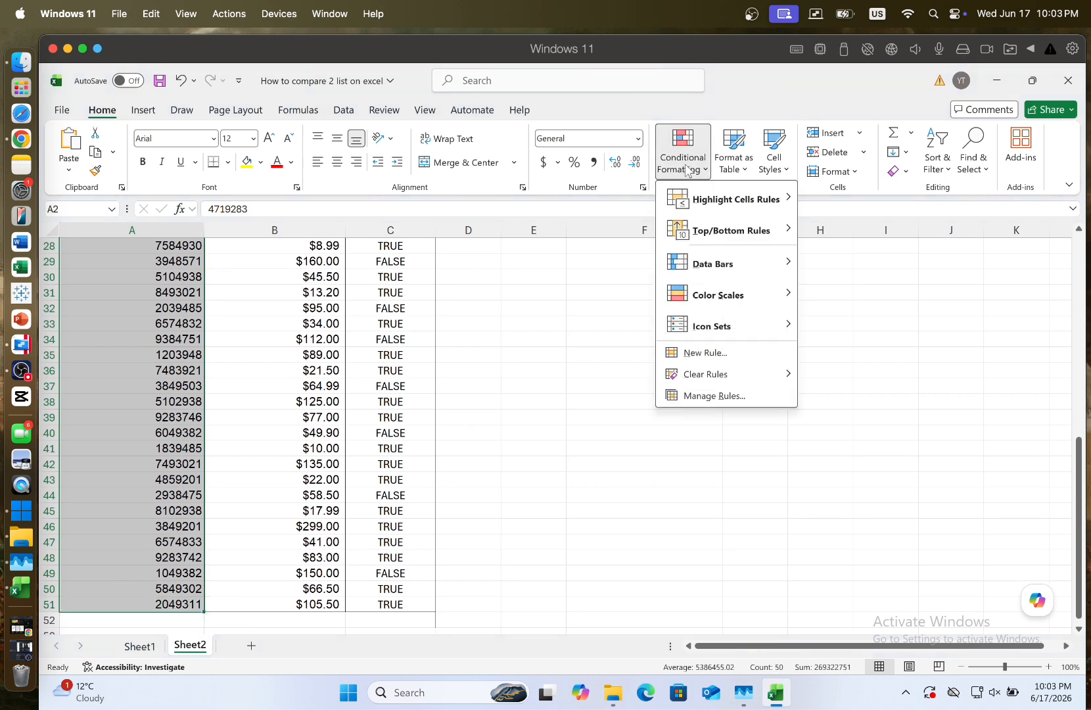
click(692, 353)
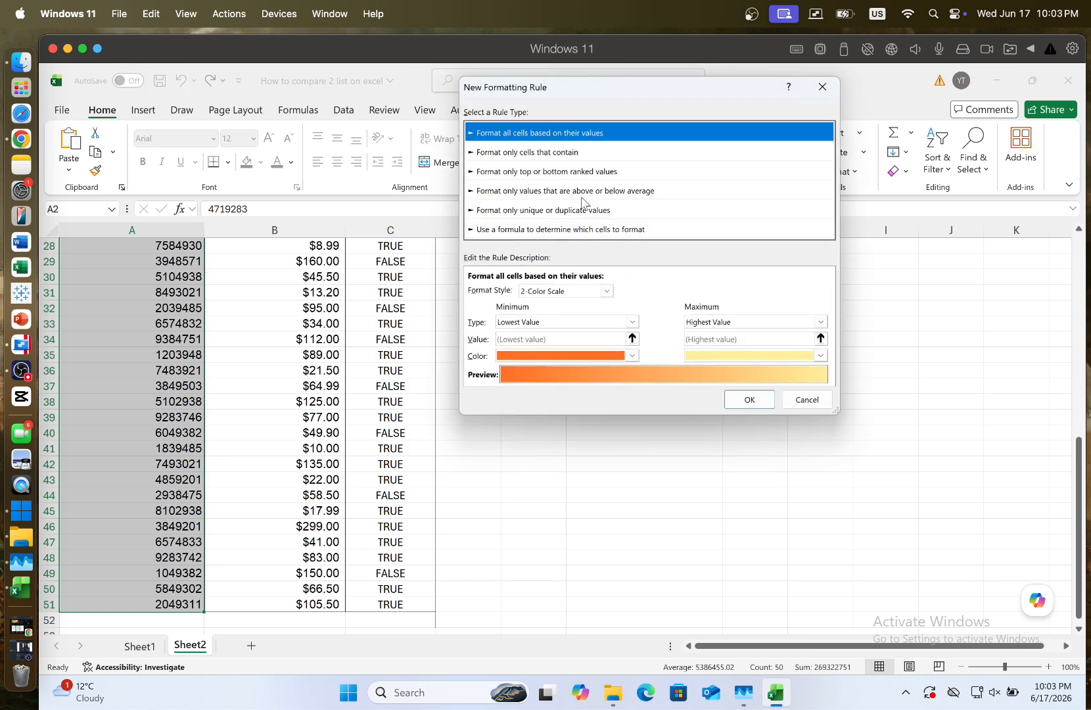
click(566, 235)
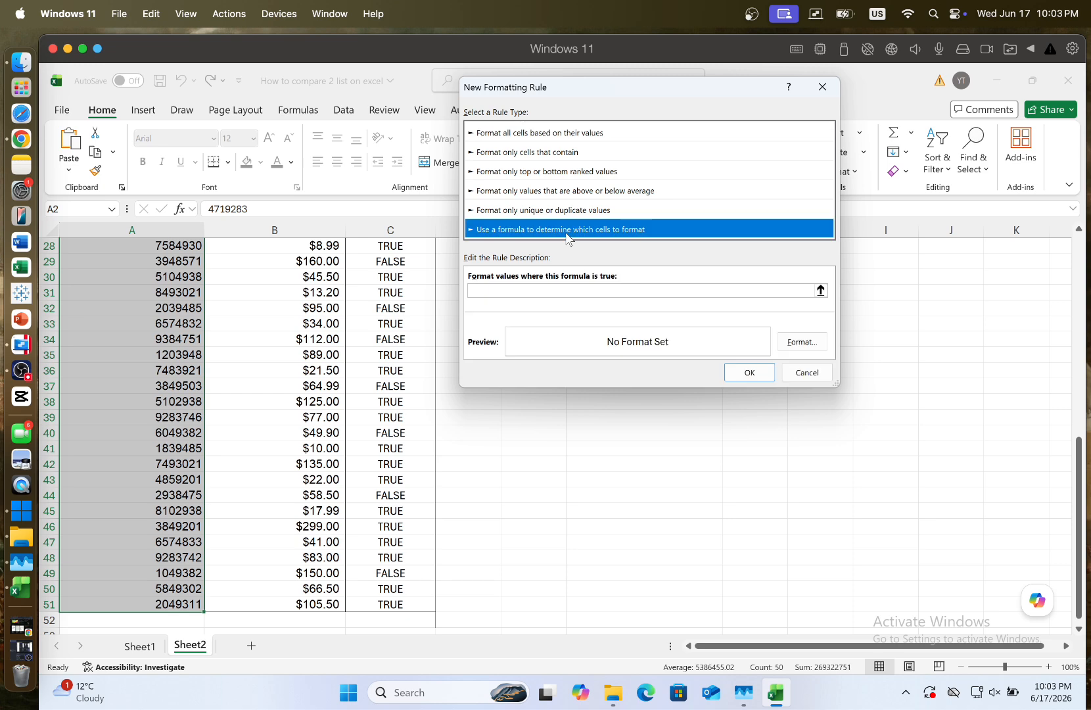
click(536, 294)
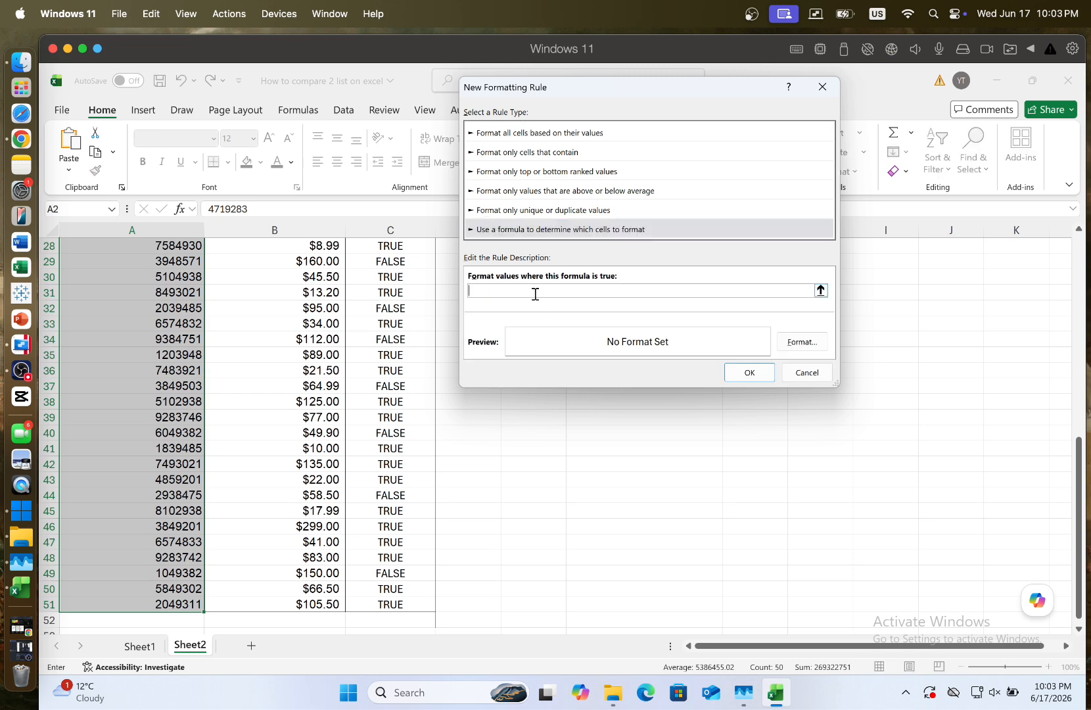
key(ctrl+v)
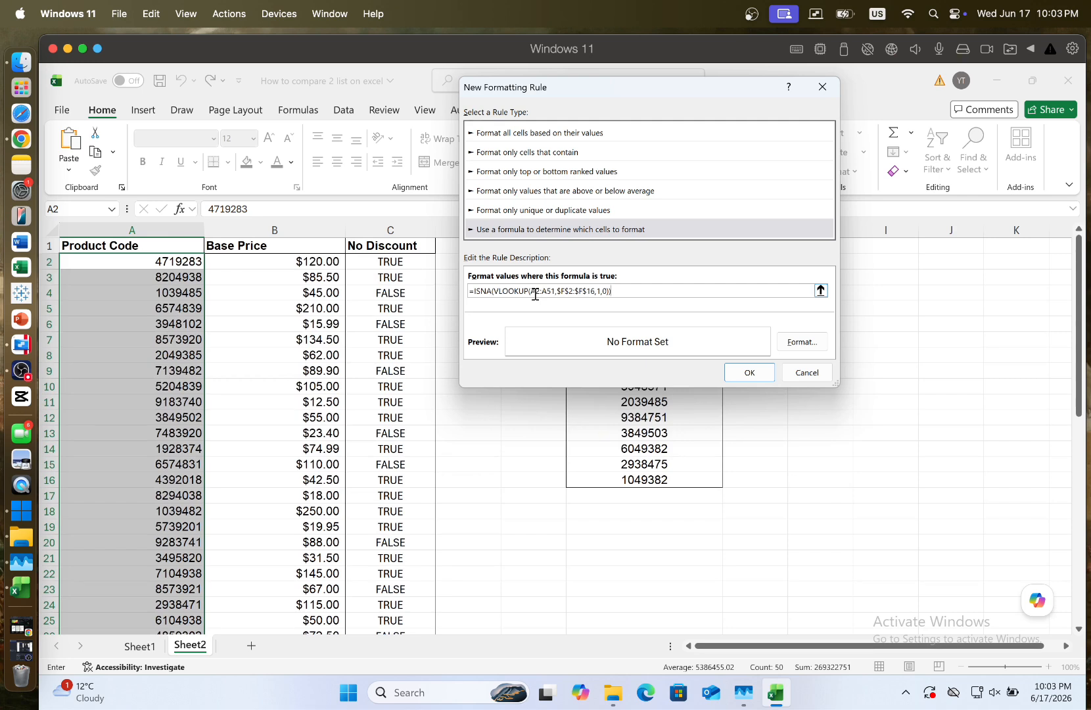
- Give the new rule a light green background fill, apply it to the product codes, and check the highlighted column
click(794, 342)
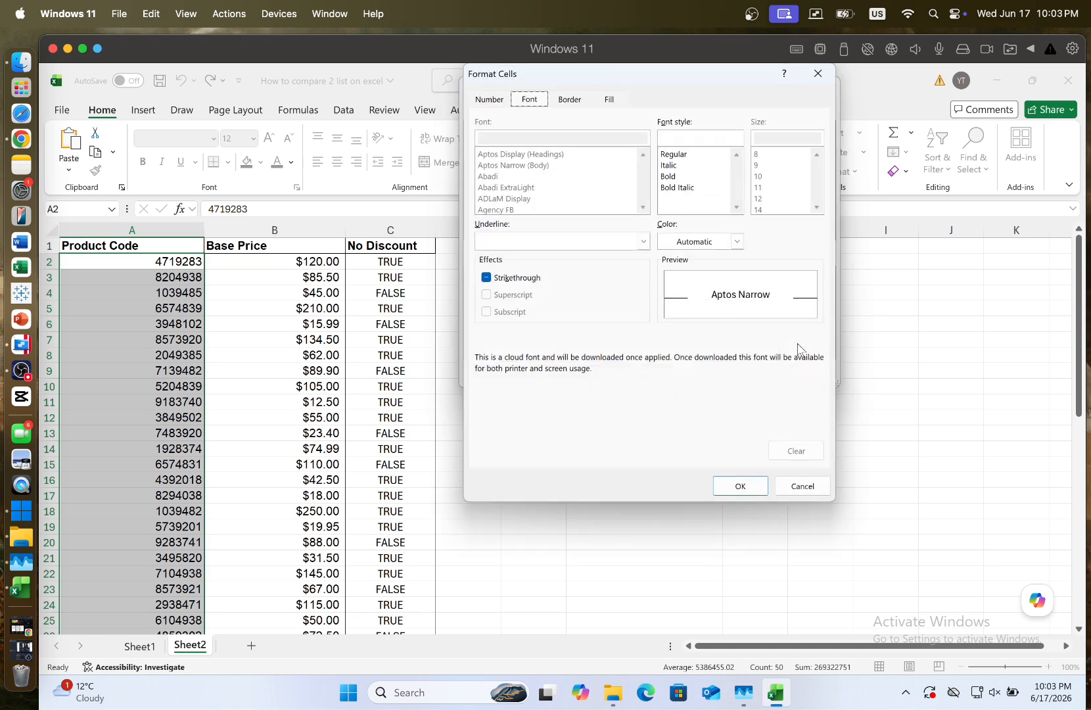
click(610, 101)
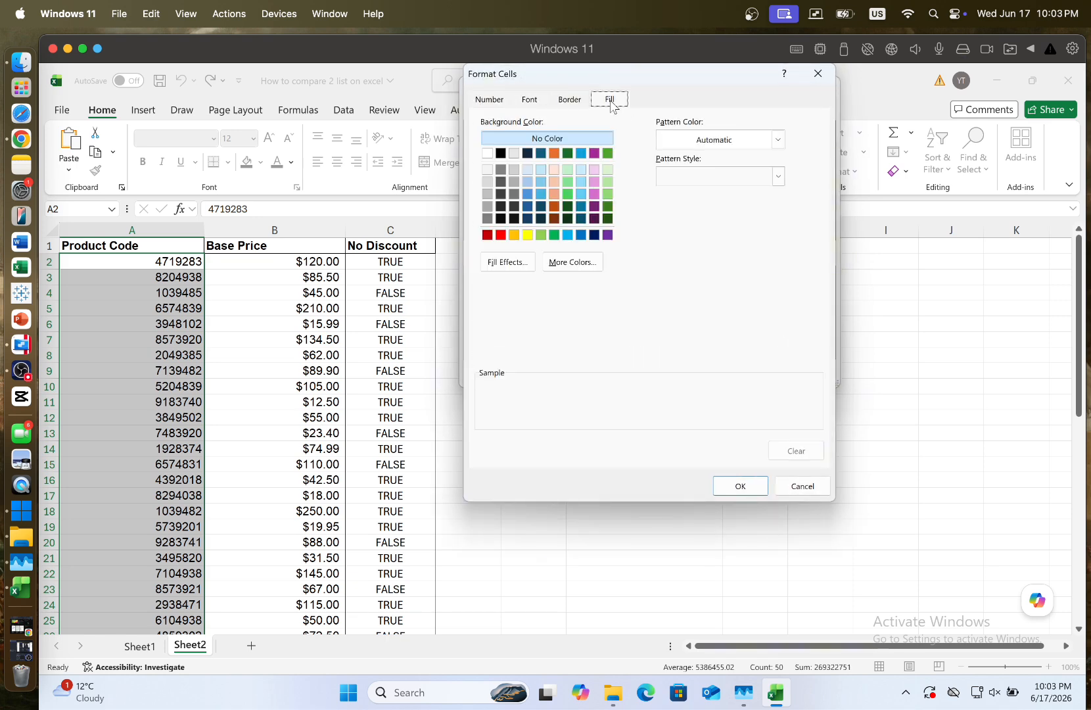
click(607, 194)
click(747, 485)
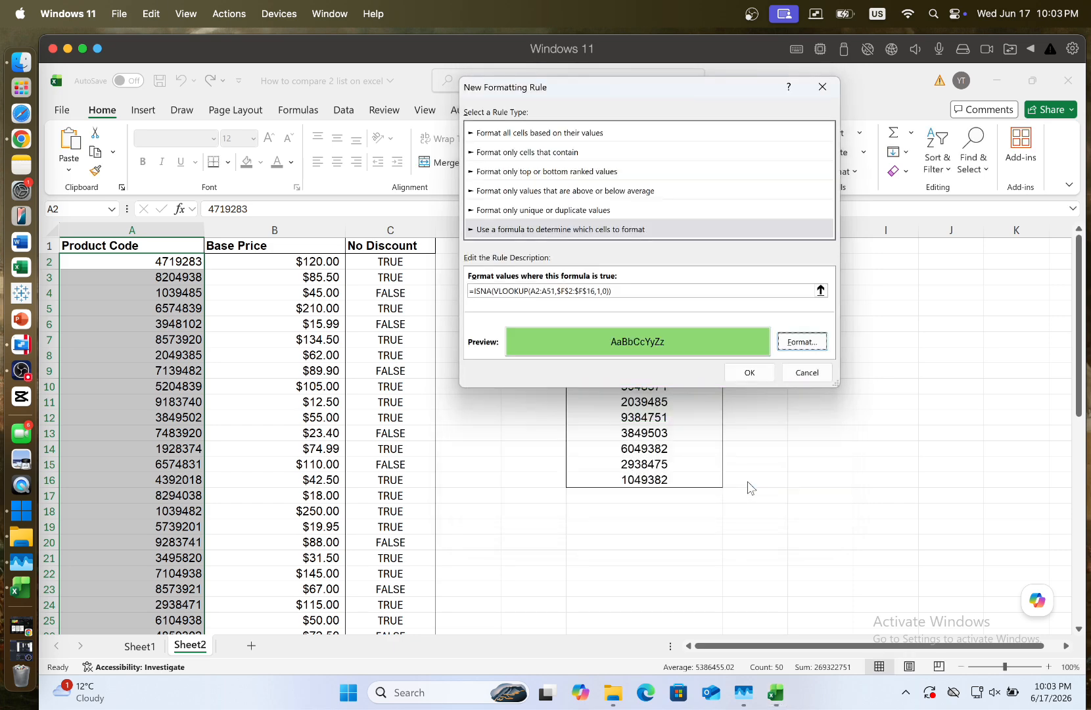
click(750, 373)
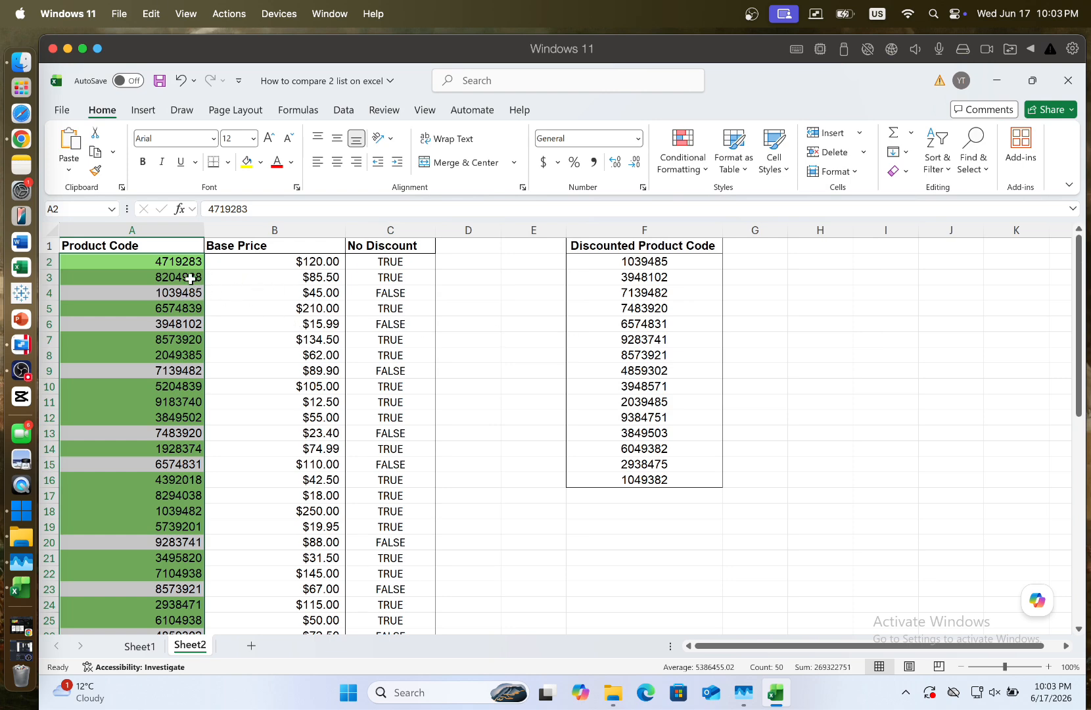
scroll(125, 369, down, 2)
scroll(125, 370, up, 2)
click(253, 294)
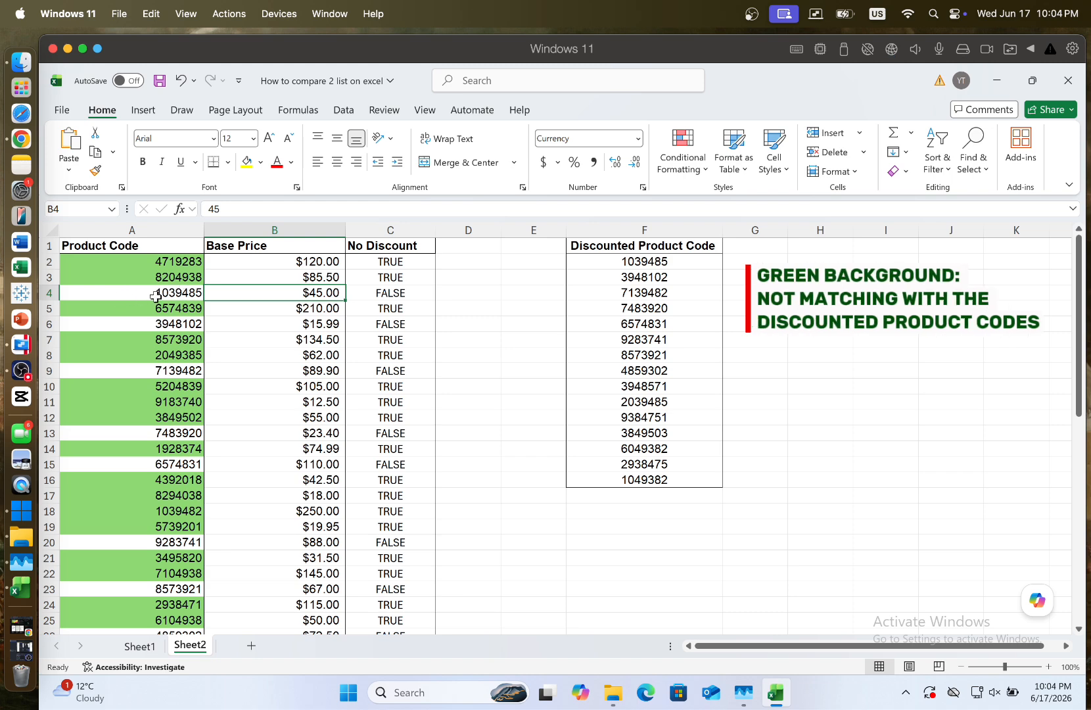
scroll(172, 301, up, 2)
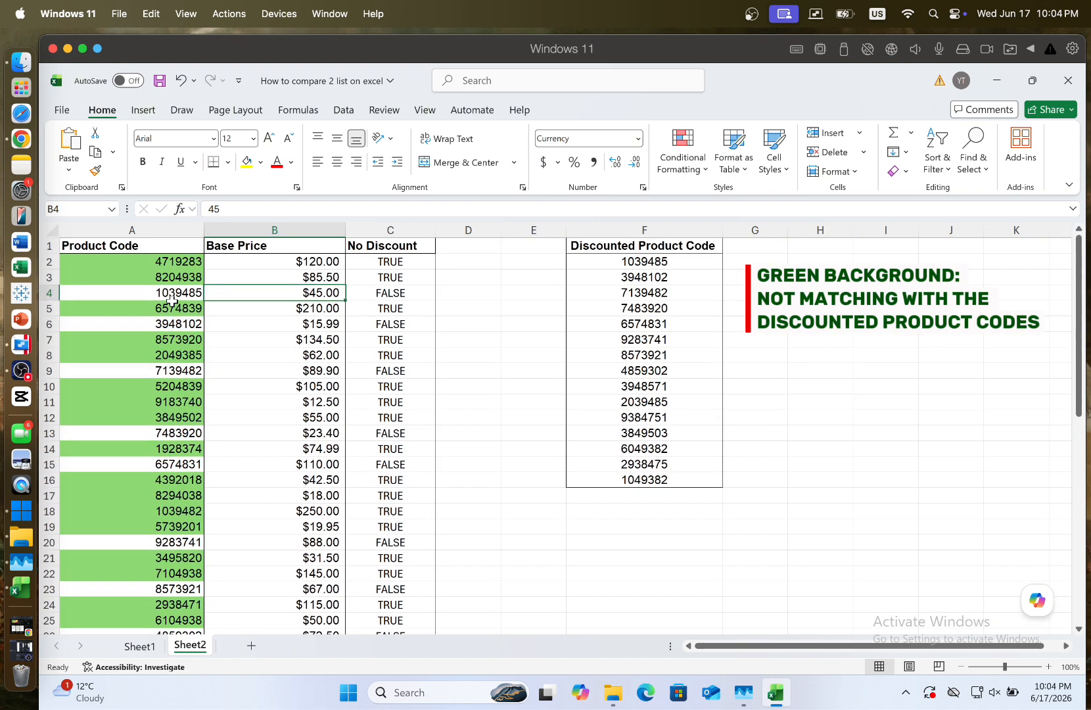